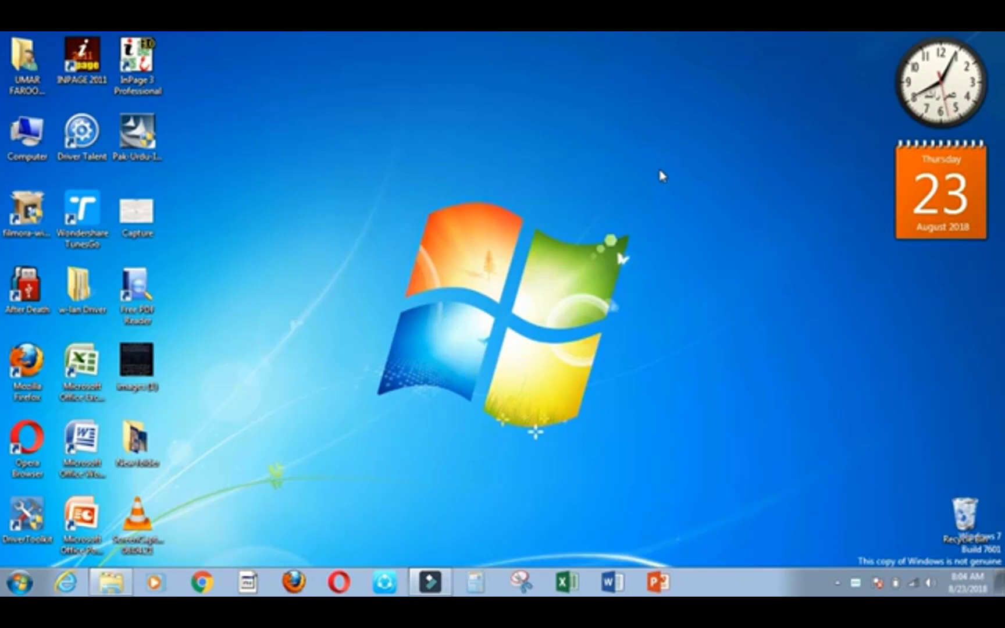
{"action": "right_click", "coordinate": [398, 157]}
{"action": "left_click", "coordinate": [434, 194]}
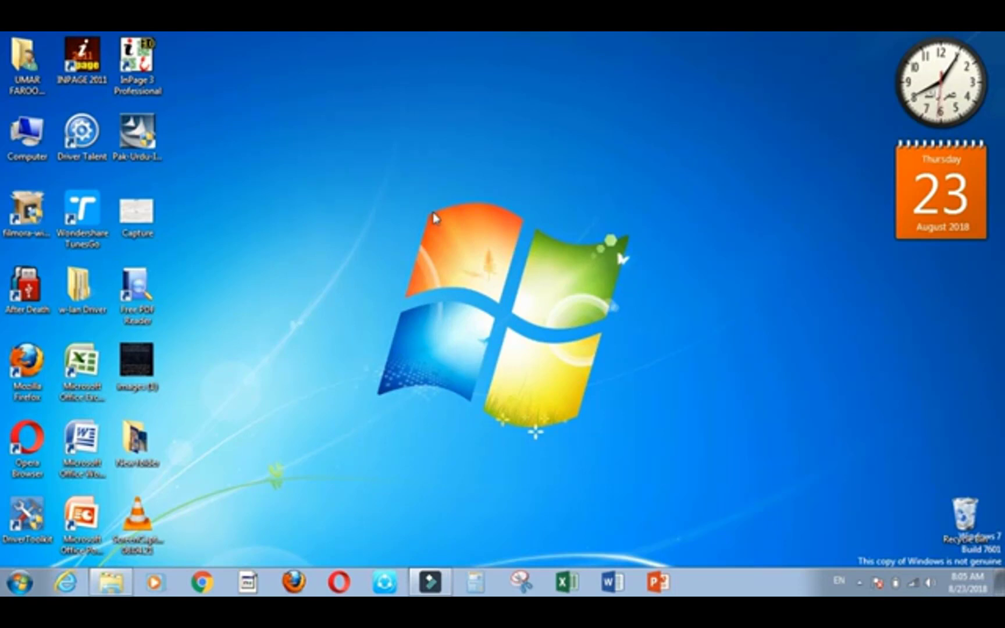
{"action": "right_click", "coordinate": [392, 158]}
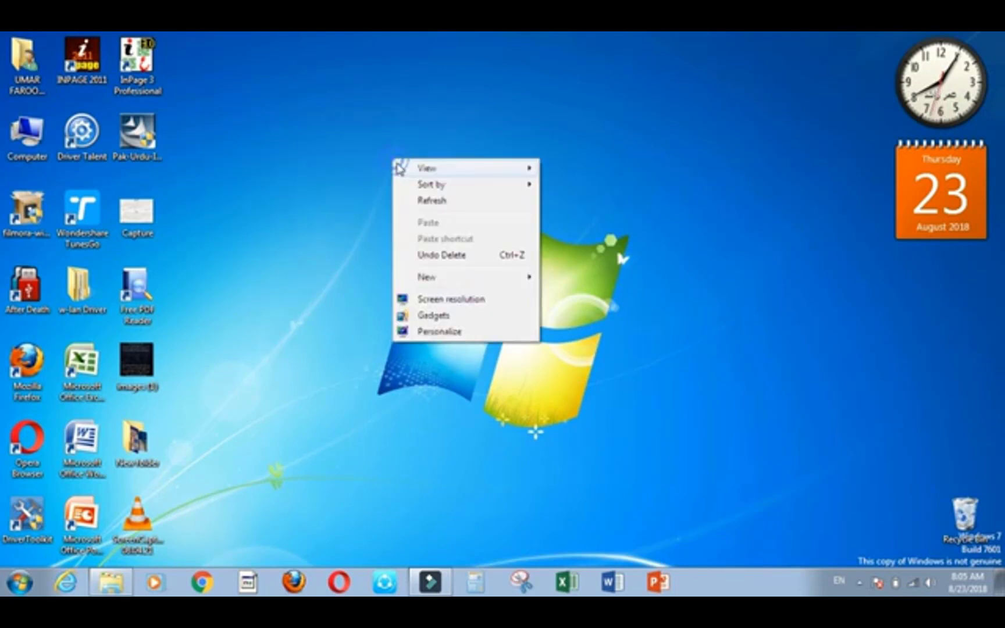
{"action": "left_click", "coordinate": [419, 186]}
{"action": "left_click", "coordinate": [425, 201]}
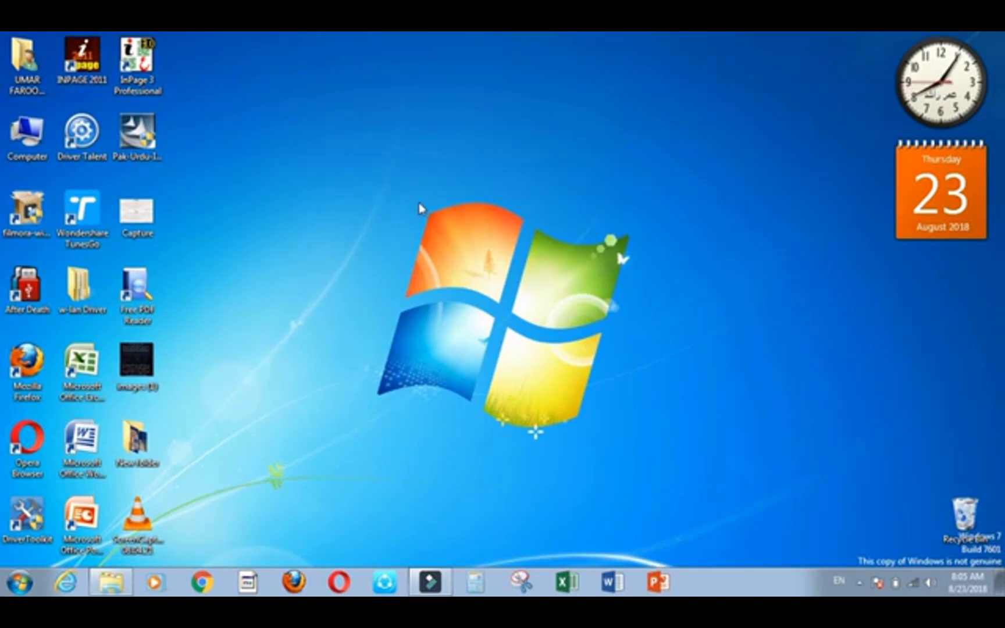
Open Google Chrome and search Google for "maktabah shamilah".
{"action": "left_click", "coordinate": [212, 584]}
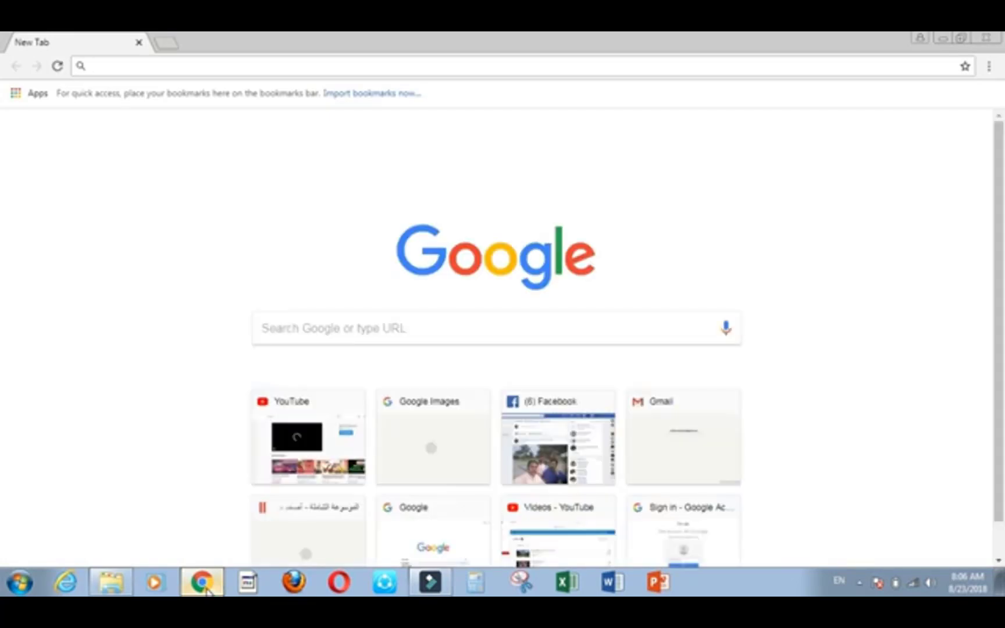
{"action": "left_click", "coordinate": [396, 327]}
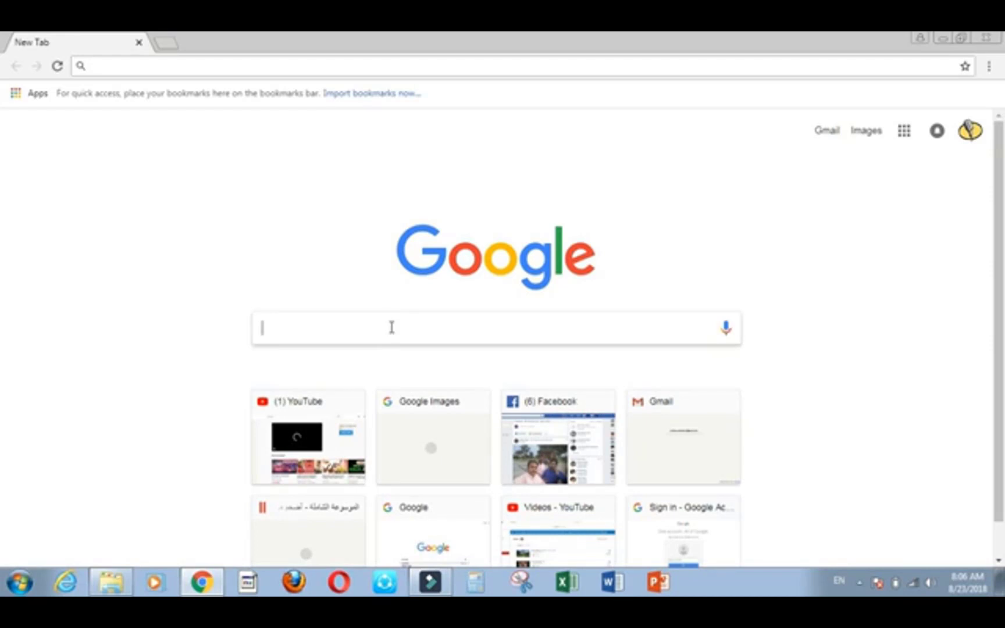
{"action": "type", "text": "m"}
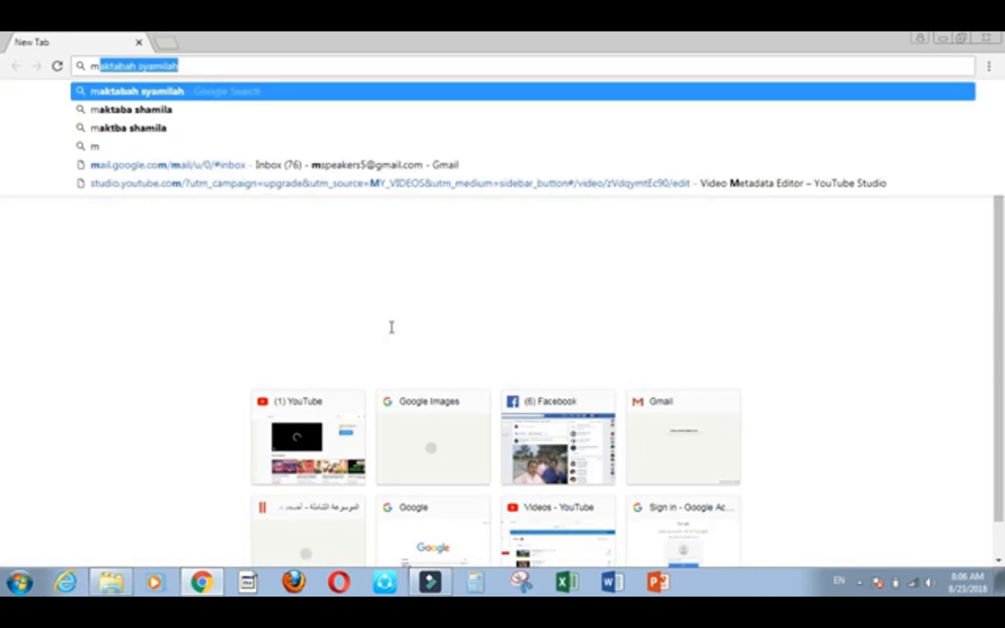
{"action": "type", "text": "akt"}
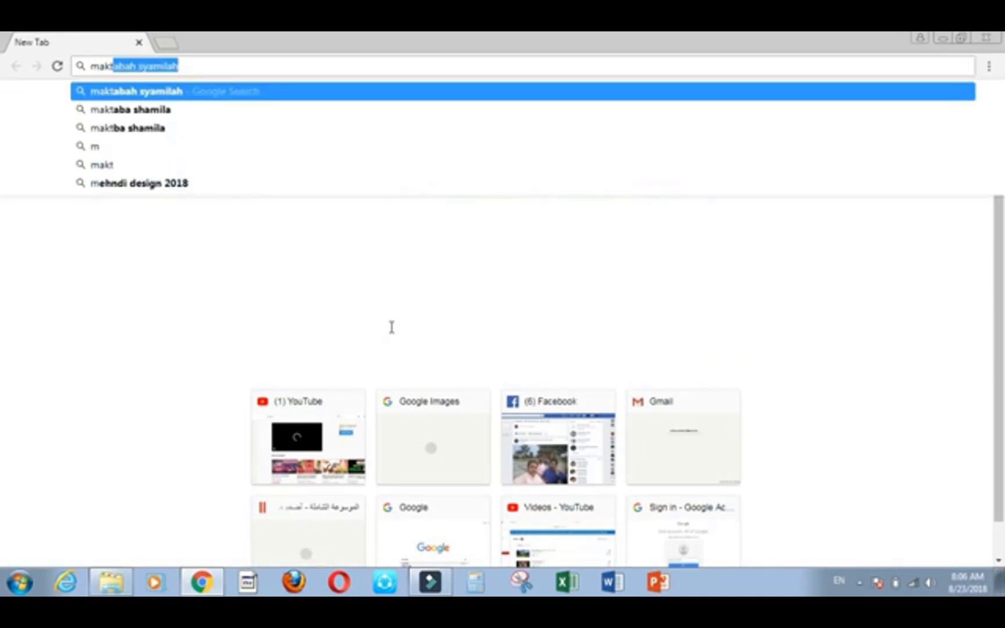
{"action": "type", "text": "ab"}
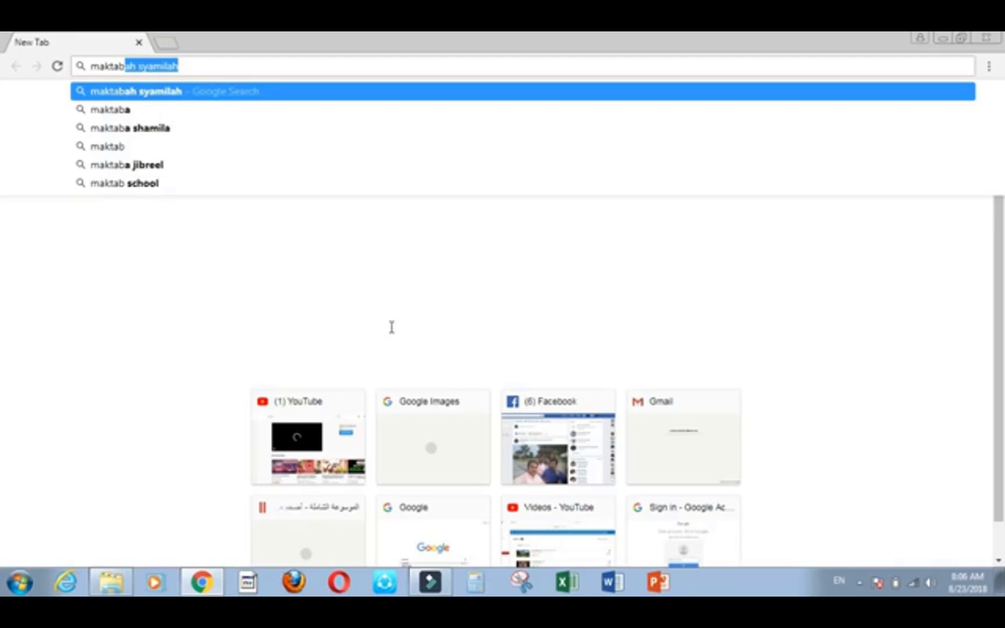
{"action": "type", "text": "ah s"}
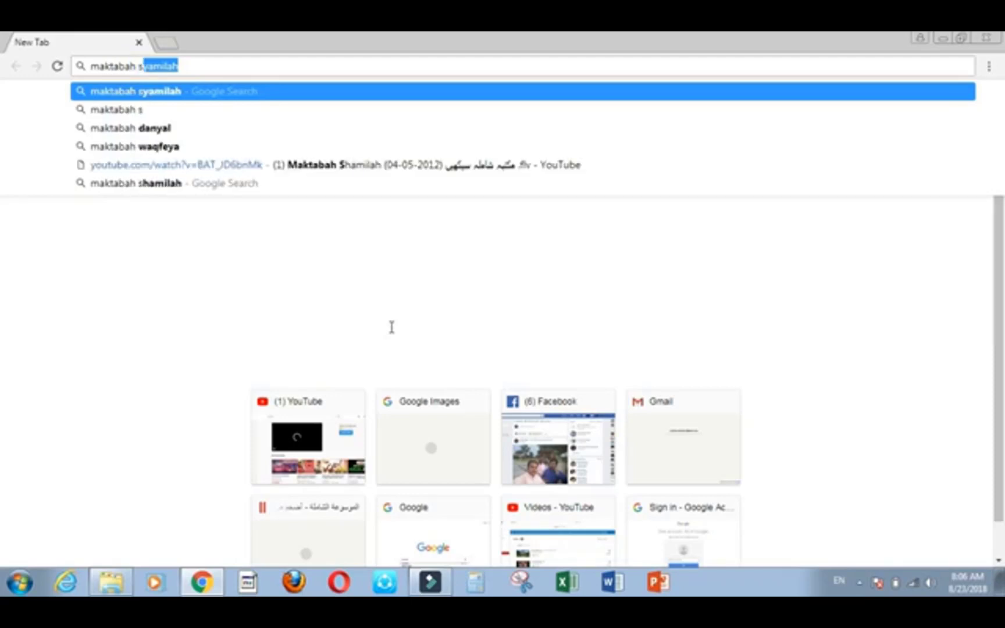
{"action": "type", "text": "ham"}
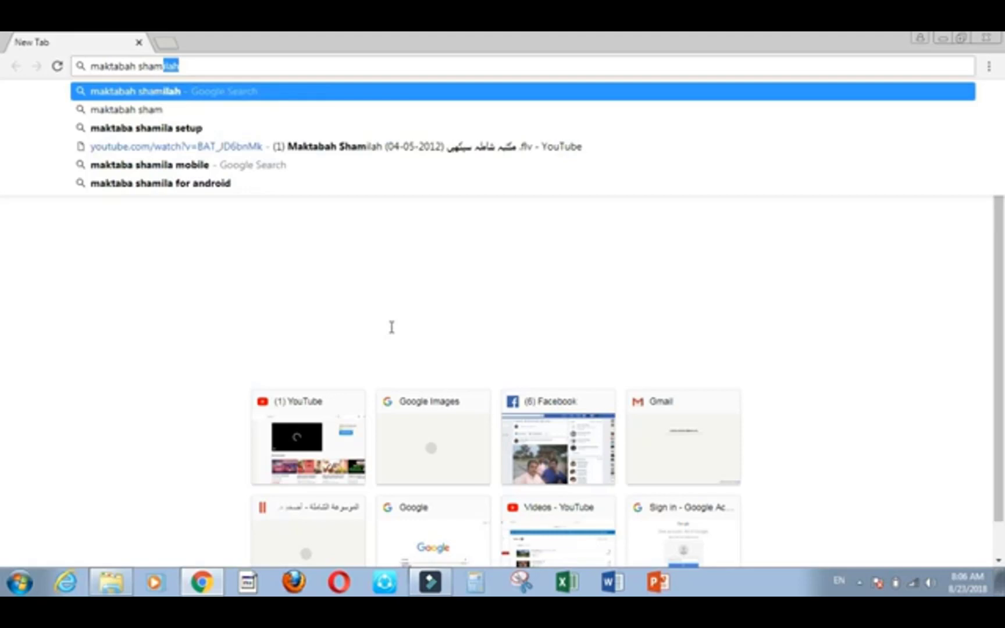
{"action": "key", "text": "BackSpace"}
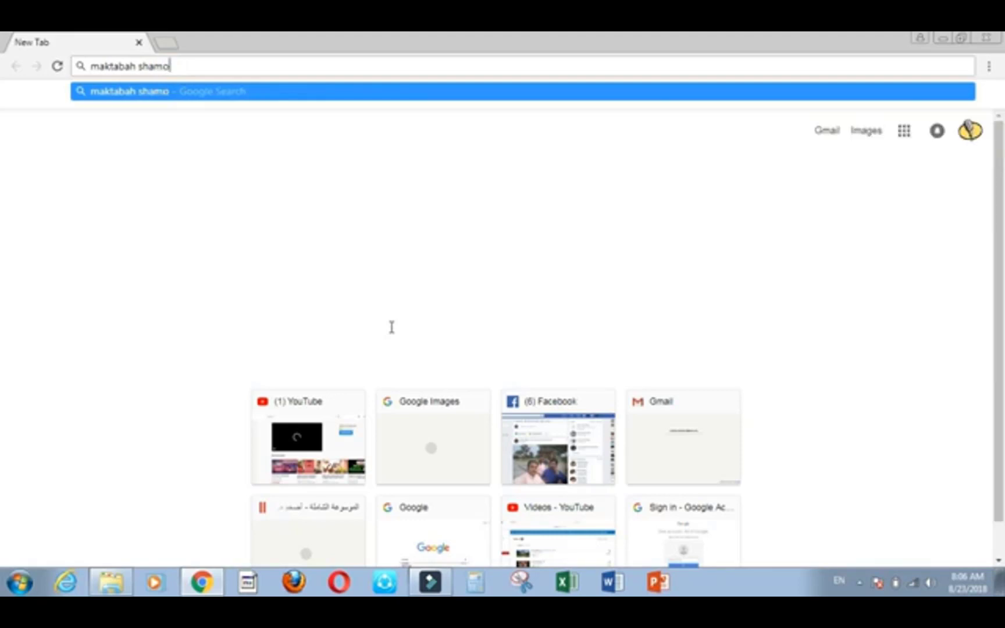
{"action": "type", "text": "ilah"}
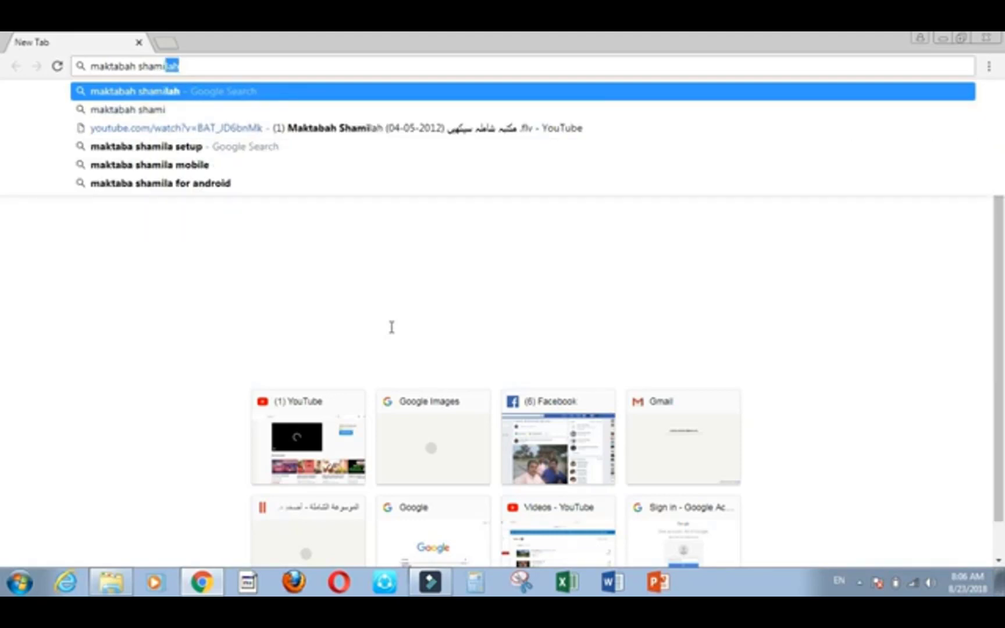
{"action": "key", "text": "Return"}
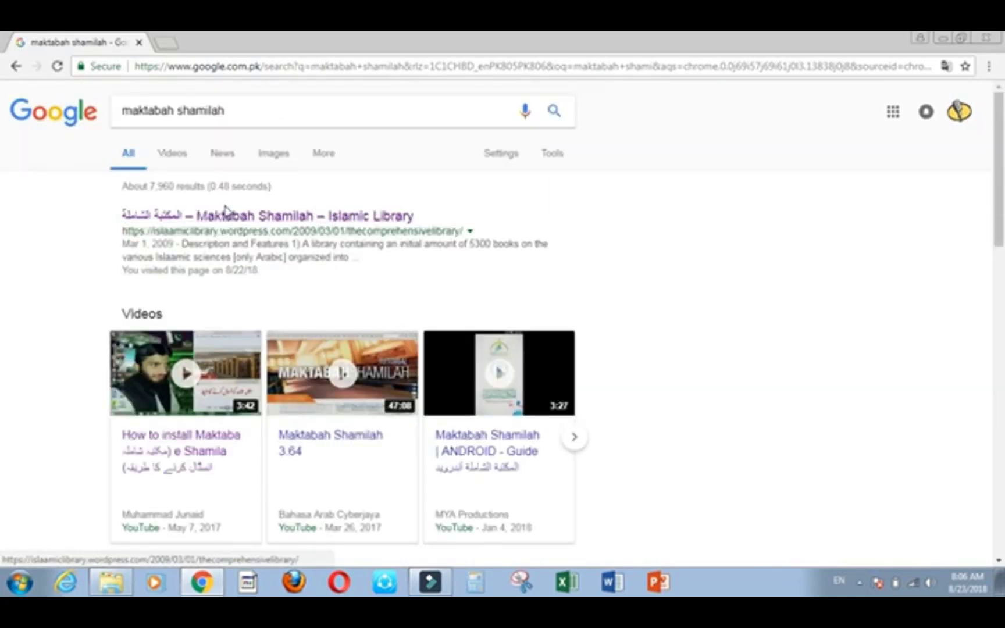
Open the official shamela.ws search result in a new tab and switch to that tab.
{"action": "scroll", "coordinate": [302, 232], "scroll_direction": "down", "scroll_amount": 4}
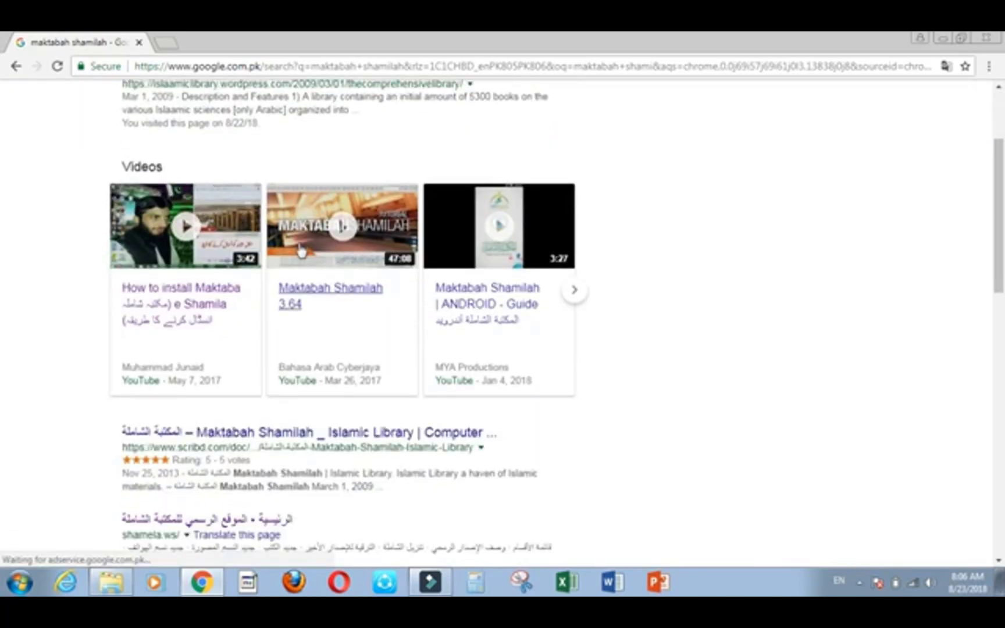
{"action": "scroll", "coordinate": [289, 278], "scroll_direction": "down", "scroll_amount": 1}
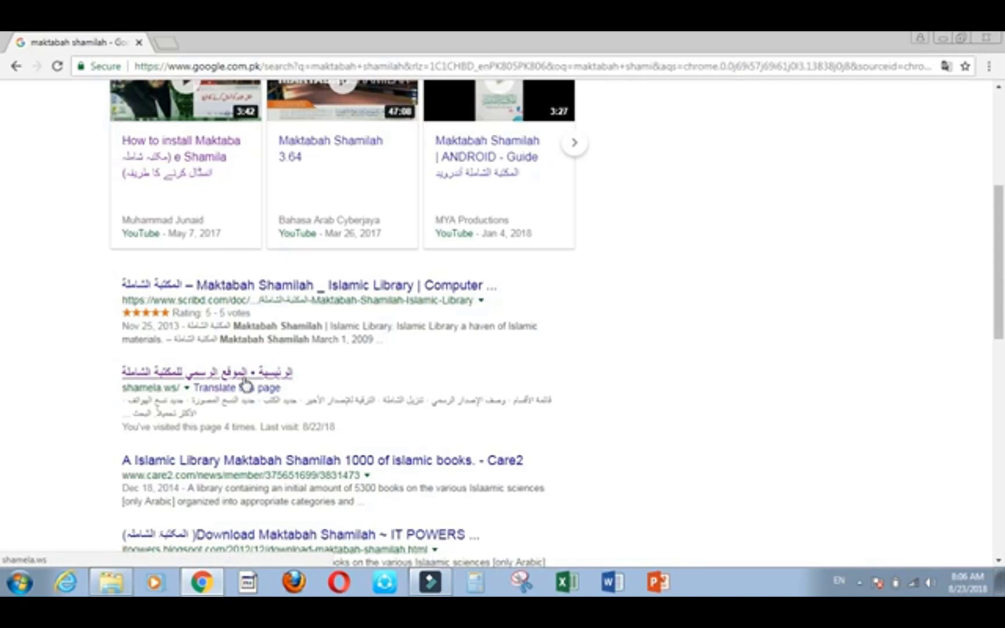
{"action": "right_click", "coordinate": [226, 373]}
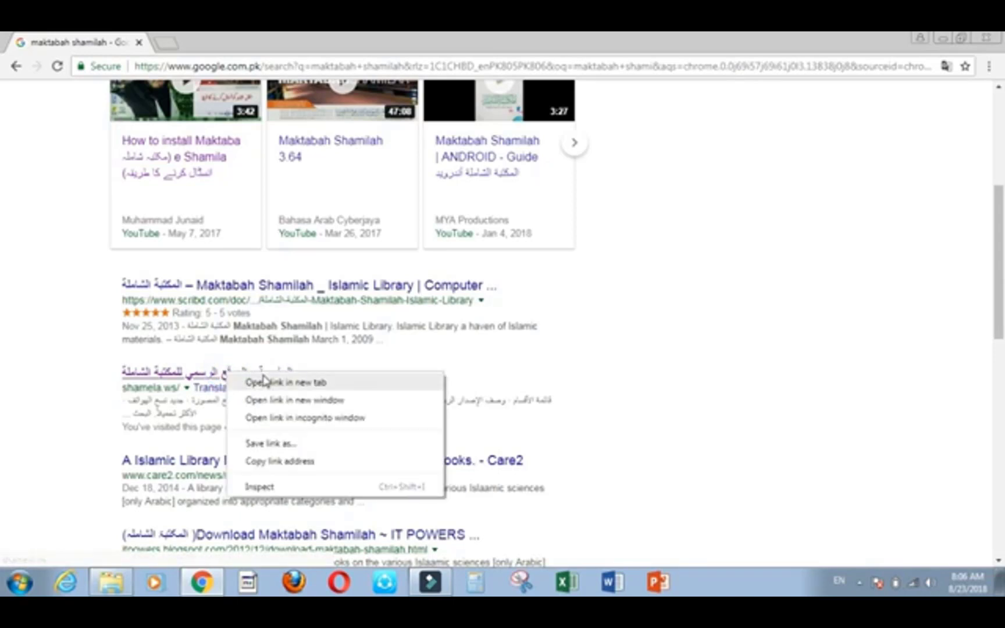
{"action": "left_click", "coordinate": [265, 382]}
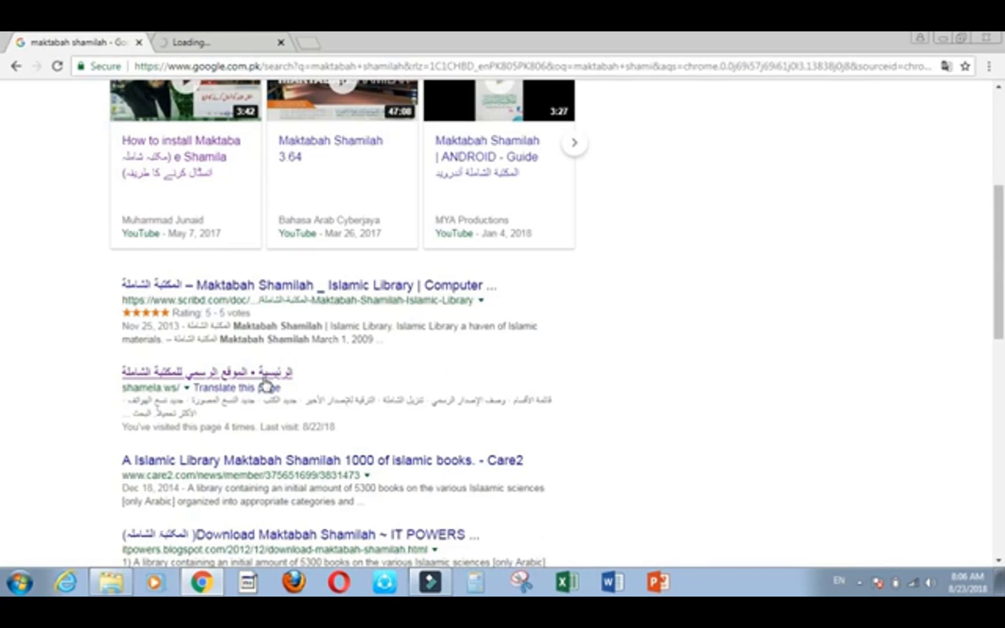
{"action": "scroll", "coordinate": [247, 314], "scroll_direction": "up", "scroll_amount": 5}
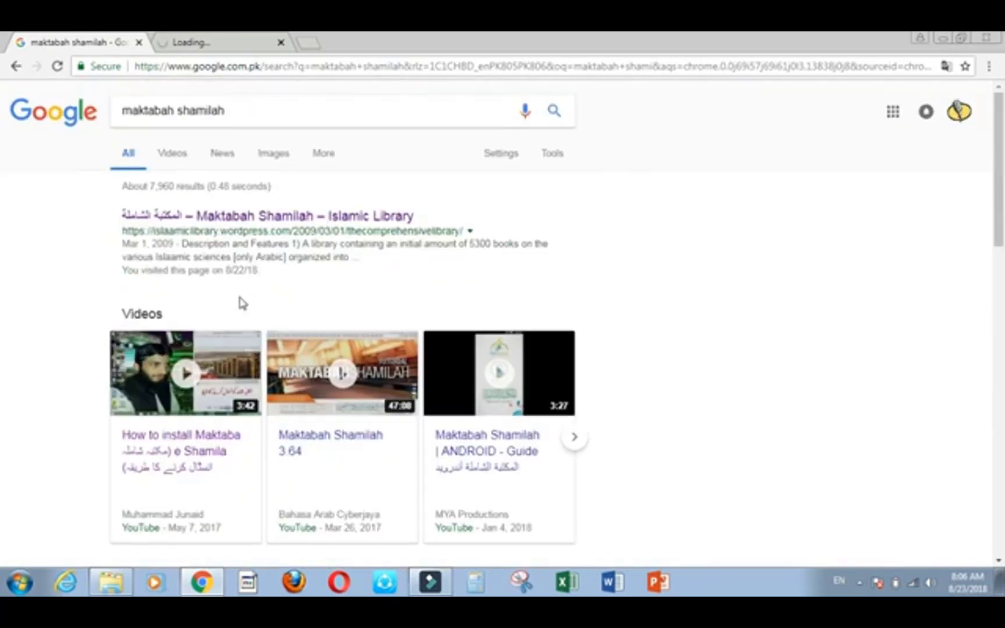
{"action": "left_click", "coordinate": [230, 41]}
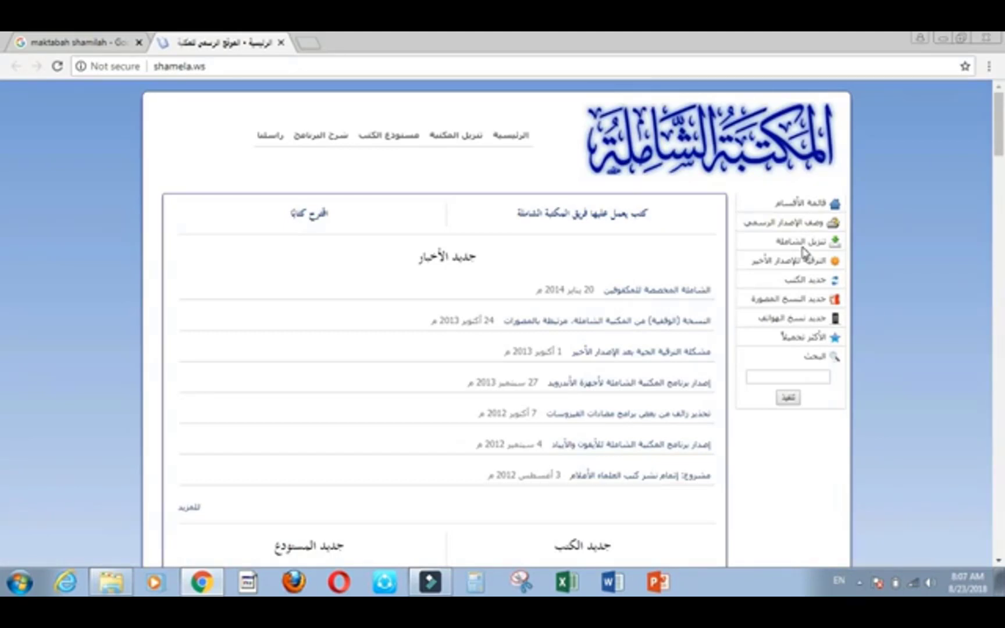
Look over the shamela.ws home page and open the page for downloading the Shamela library.
{"action": "scroll", "coordinate": [791, 241], "scroll_direction": "down", "scroll_amount": 10}
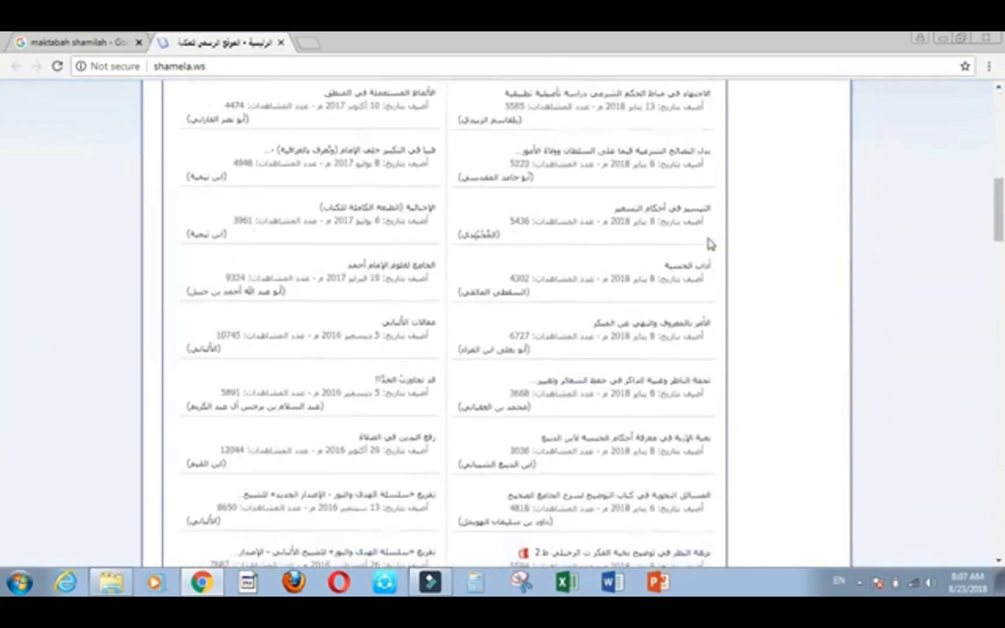
{"action": "scroll", "coordinate": [711, 244], "scroll_direction": "down", "scroll_amount": 10}
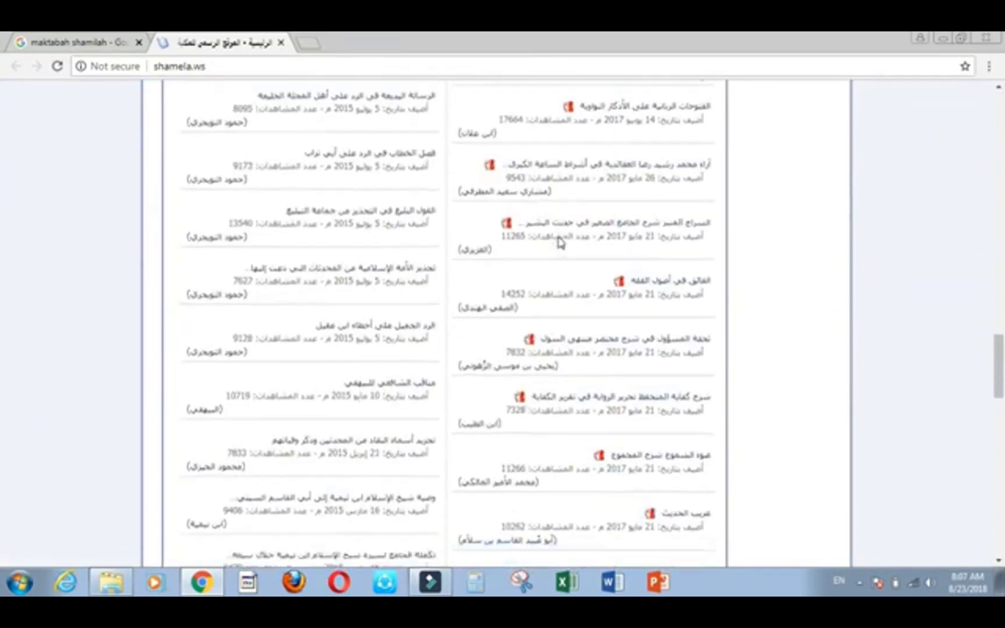
{"action": "scroll", "coordinate": [559, 243], "scroll_direction": "up", "scroll_amount": 10}
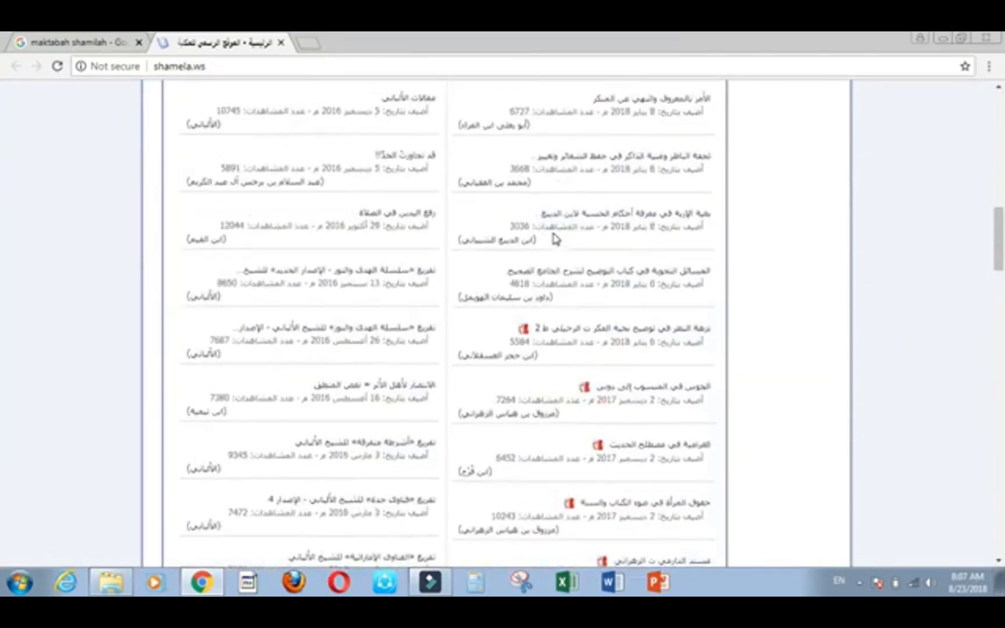
{"action": "scroll", "coordinate": [555, 238], "scroll_direction": "up", "scroll_amount": 10}
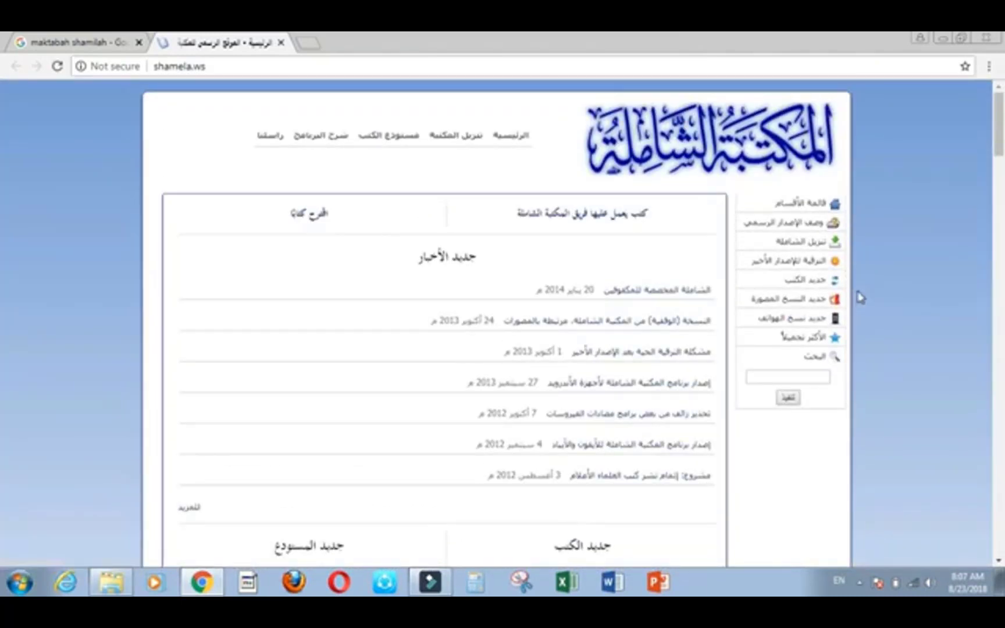
{"action": "left_click", "coordinate": [805, 245]}
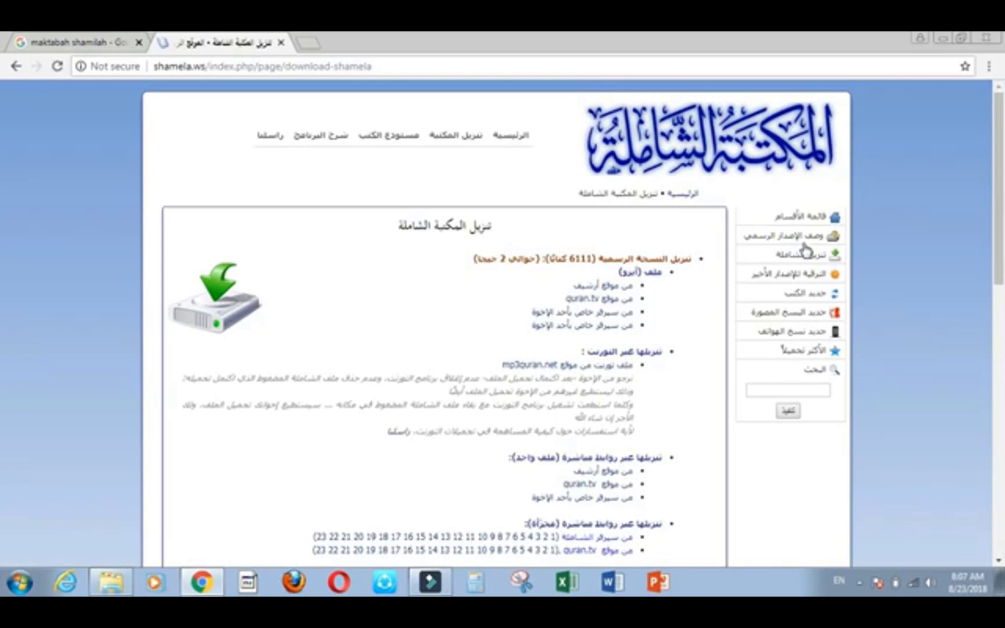
{"action": "scroll", "coordinate": [602, 343], "scroll_direction": "down", "scroll_amount": 1}
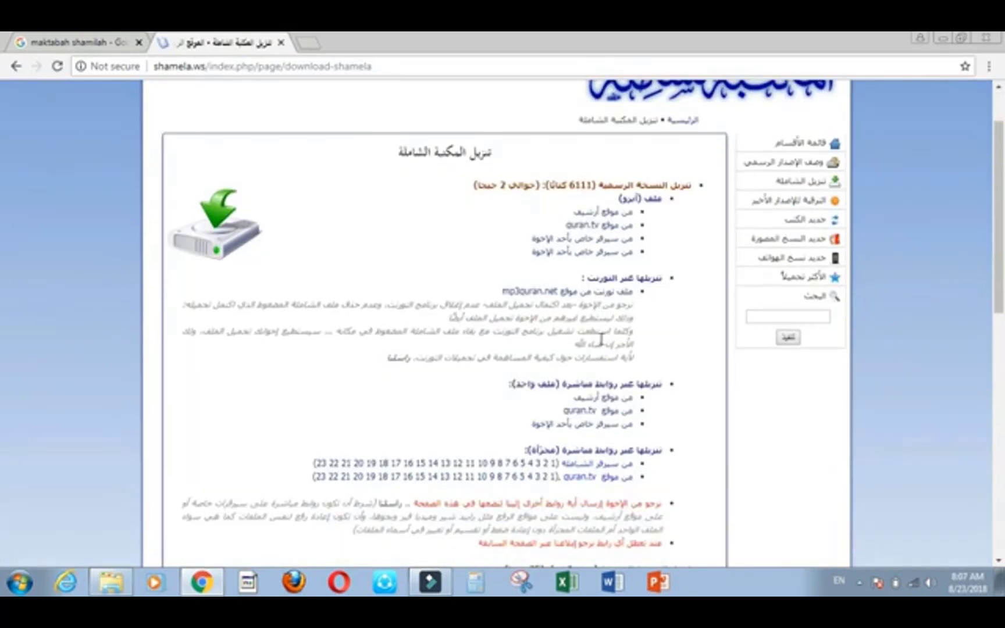
Start and cancel the single-file download ShamelaLibrary348.7z from the archive site link, and return to the library's download page.
{"action": "left_click", "coordinate": [604, 401]}
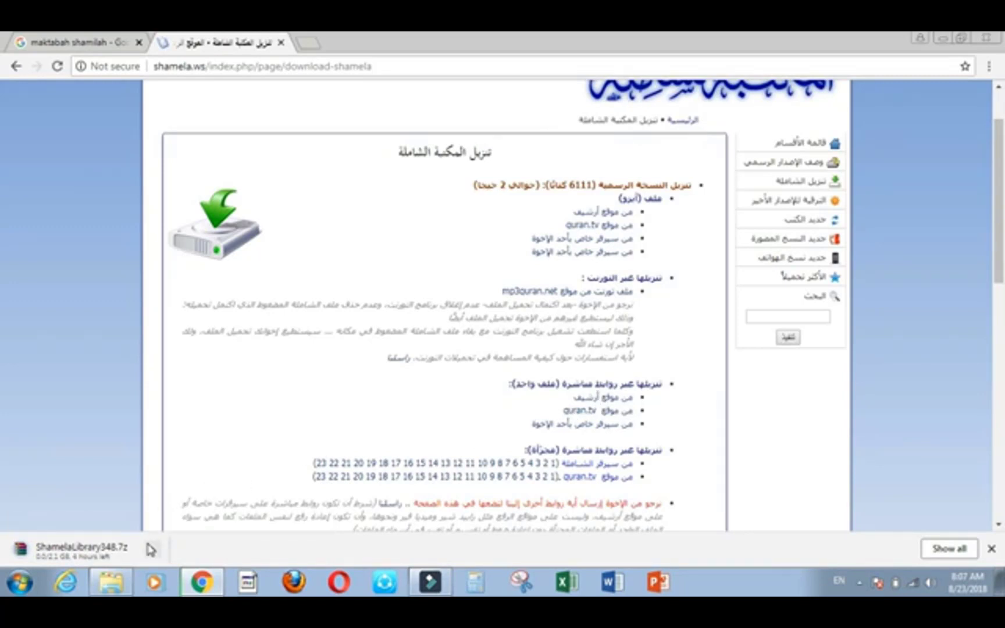
{"action": "left_click", "coordinate": [950, 548]}
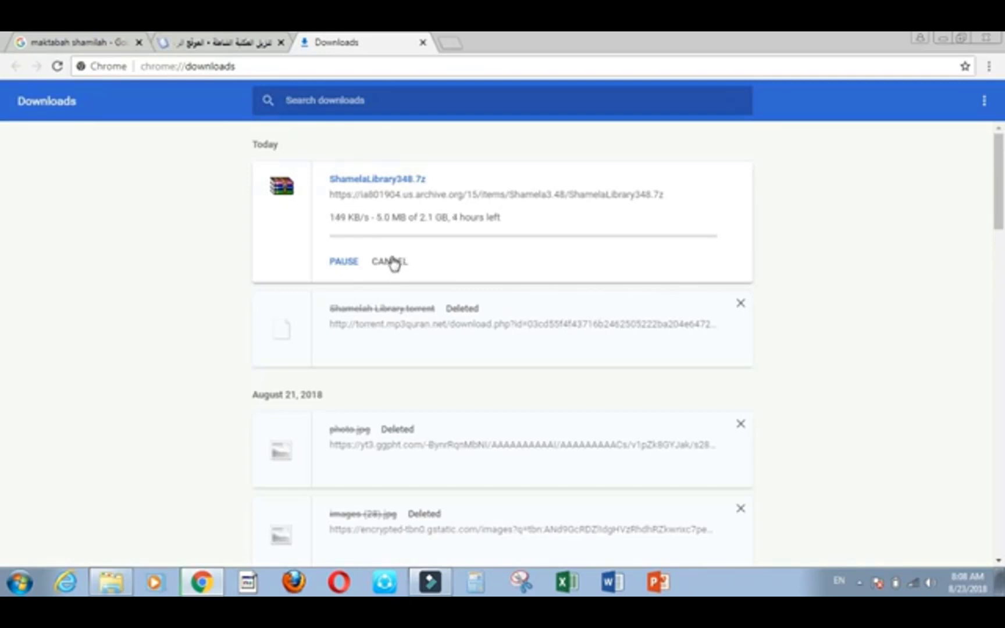
{"action": "left_click", "coordinate": [389, 263]}
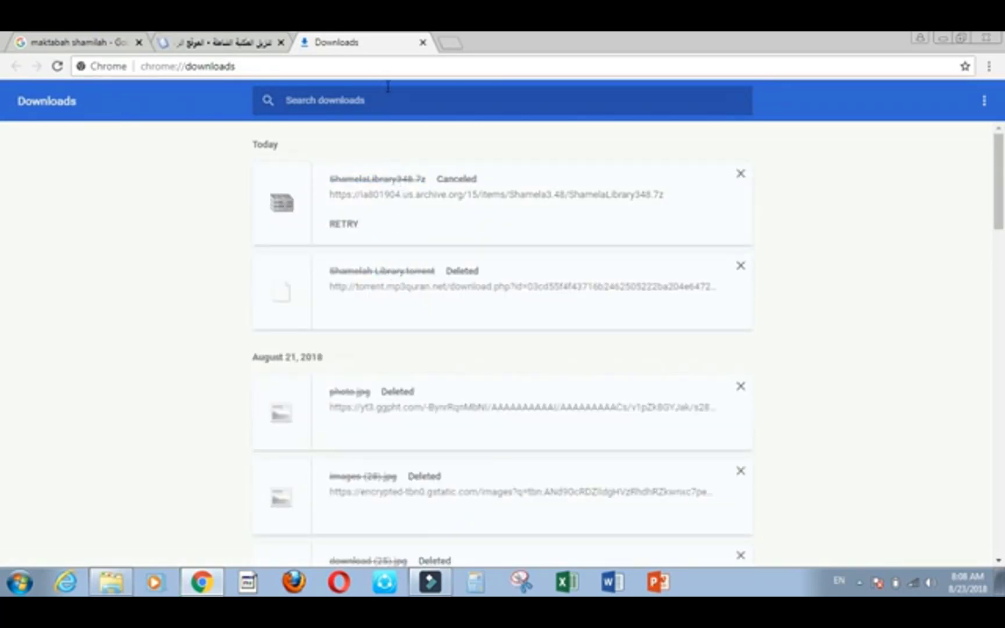
{"action": "left_click", "coordinate": [240, 43]}
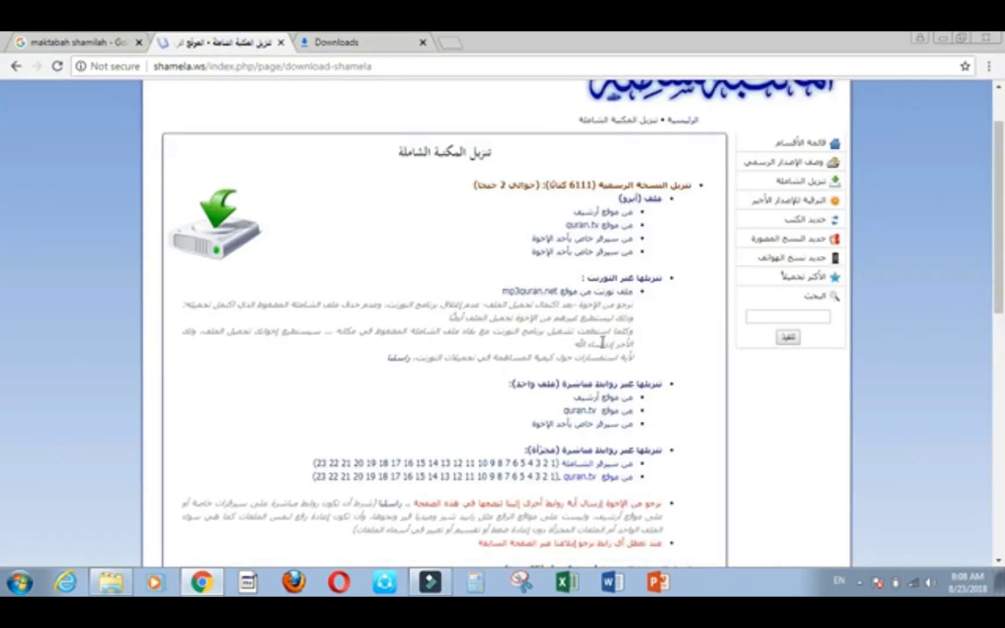
{"action": "scroll", "coordinate": [645, 407], "scroll_direction": "up", "scroll_amount": 2}
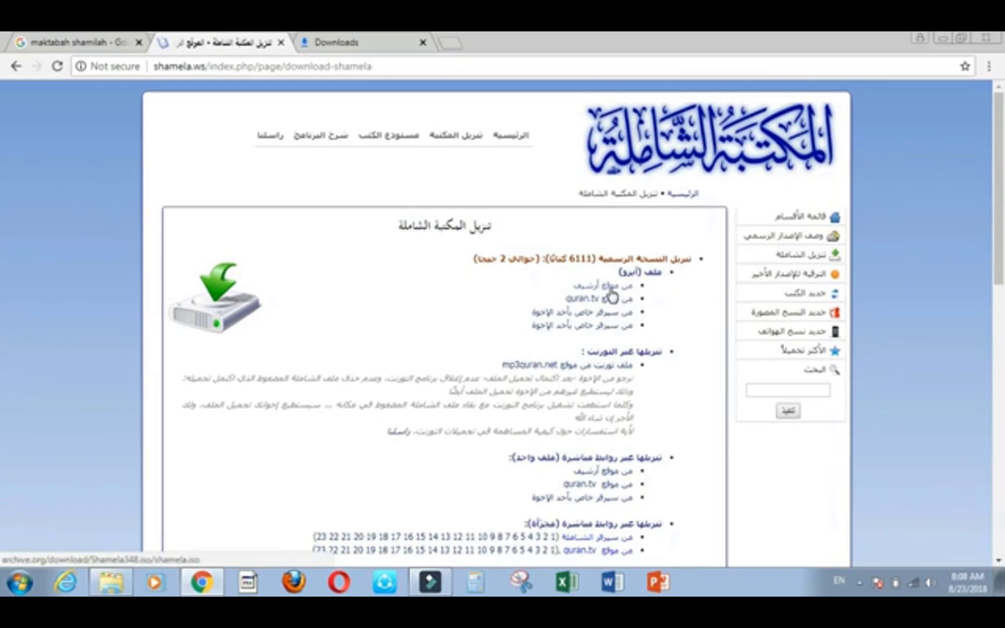
{"action": "scroll", "coordinate": [609, 375], "scroll_direction": "down", "scroll_amount": 2}
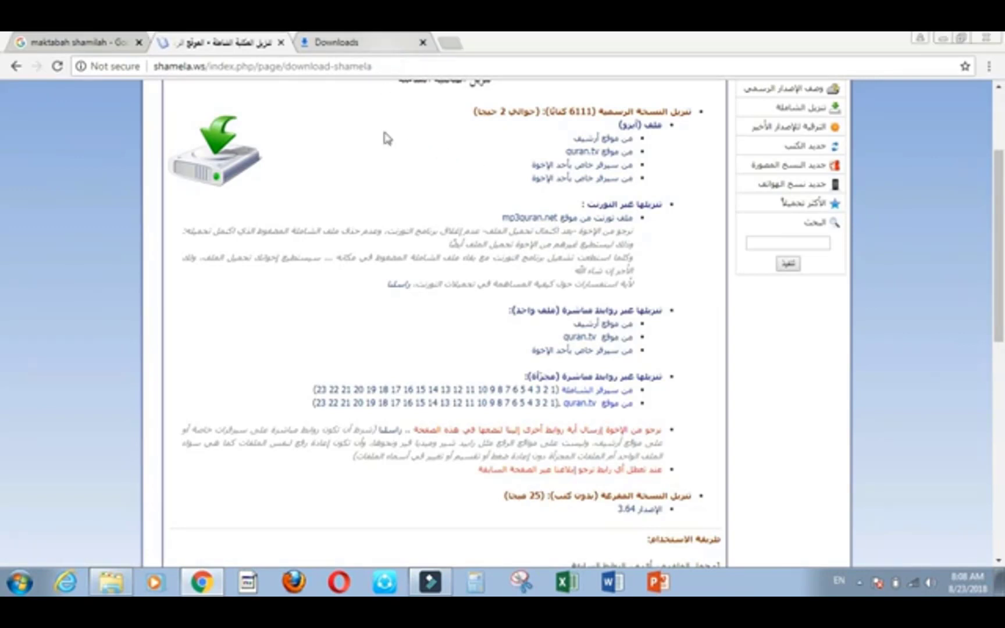
Switch to Windows Explorer and open the "softwere" folder on Local Disk (E:).
{"action": "key", "text": "super+e"}
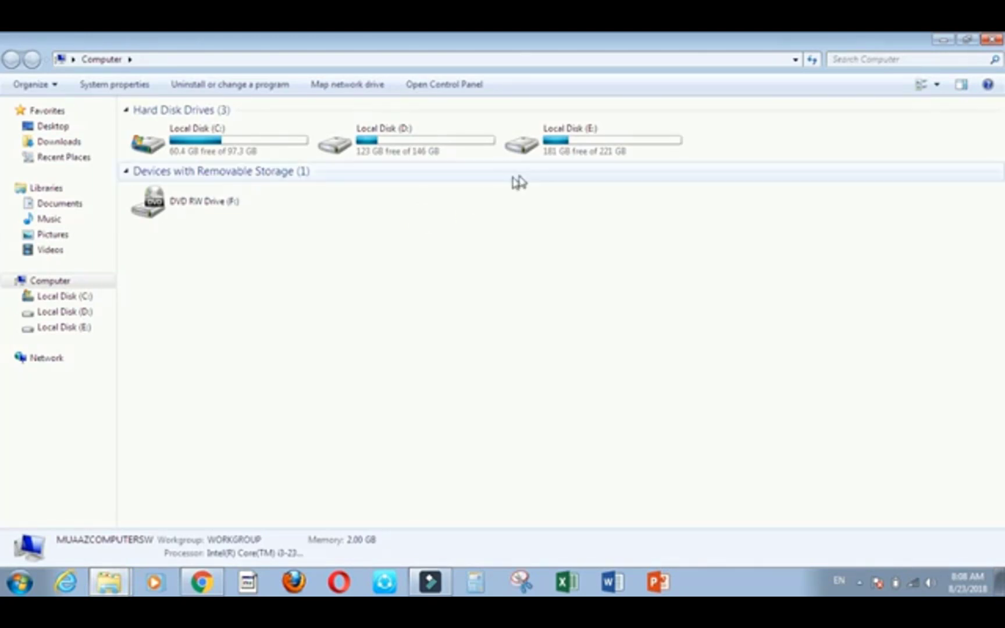
{"action": "double_click", "coordinate": [610, 150]}
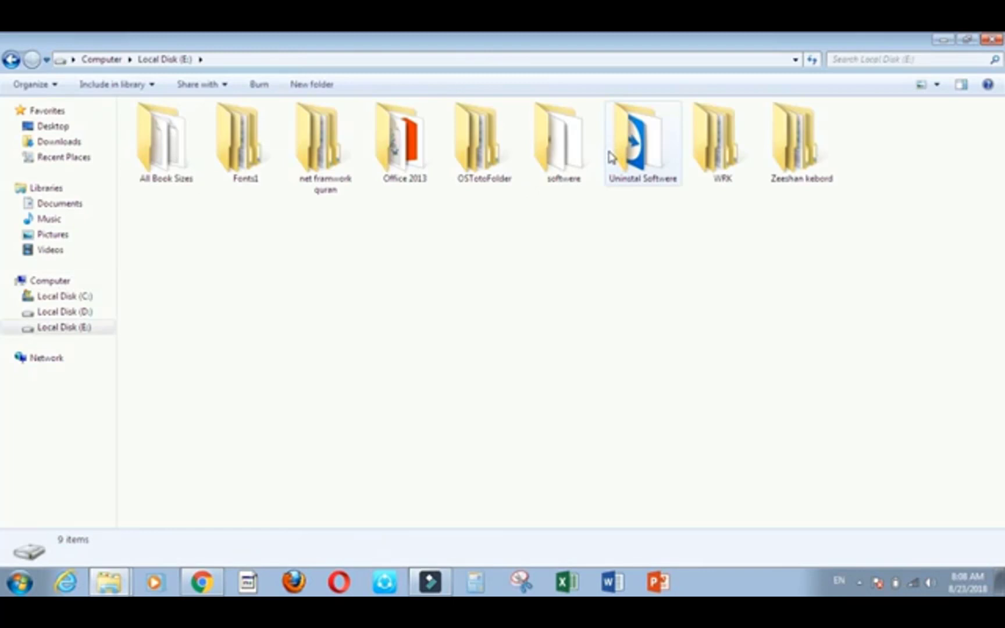
{"action": "right_click", "coordinate": [536, 217]}
{"action": "left_click", "coordinate": [584, 276]}
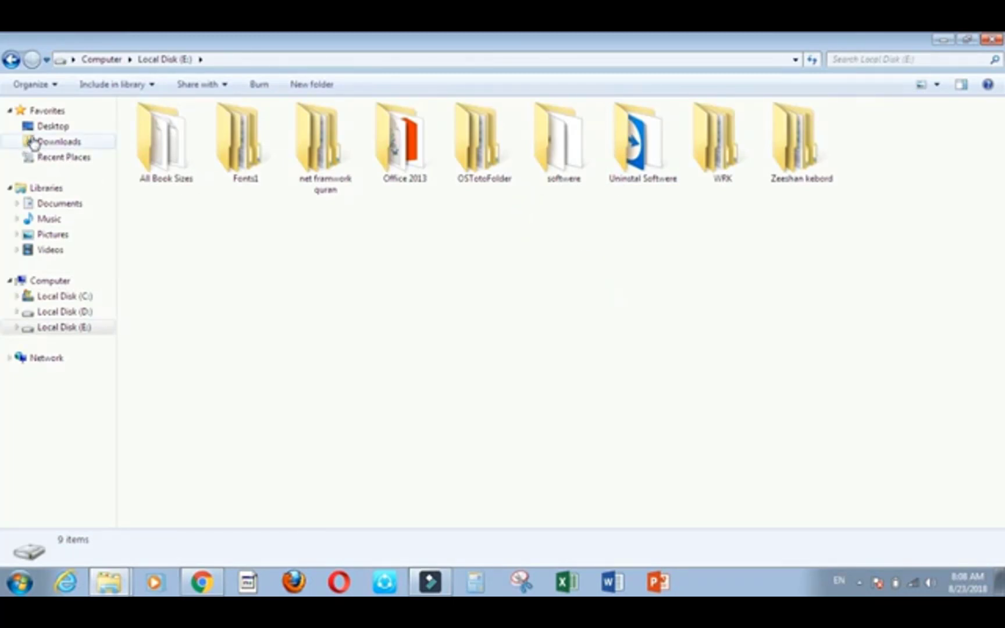
{"action": "double_click", "coordinate": [577, 163]}
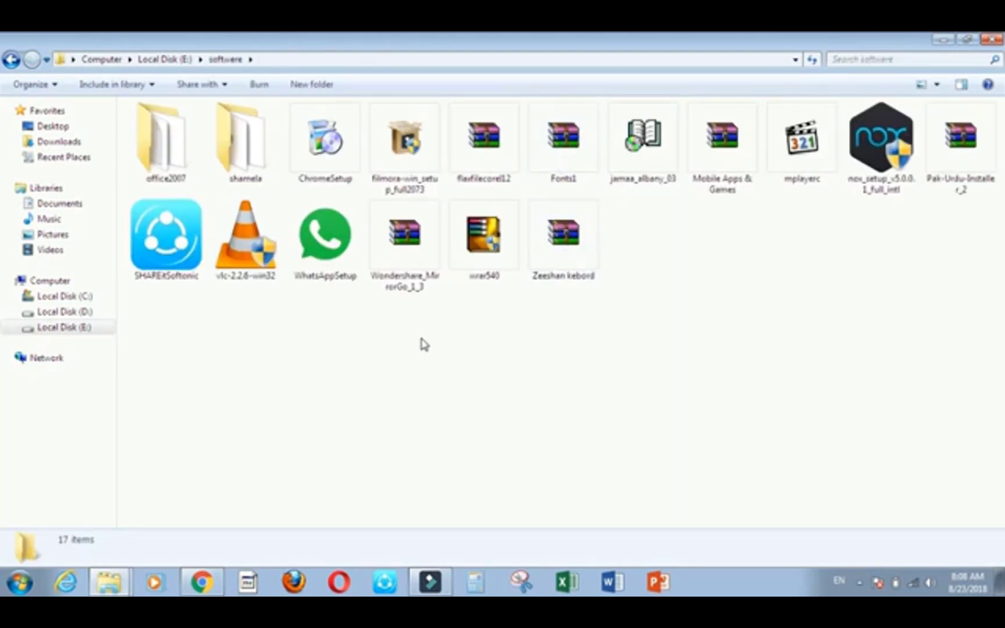
Open the "shamela" folder inside the "softwere" folder and refresh its file listing.
{"action": "right_click", "coordinate": [420, 337]}
{"action": "left_click", "coordinate": [462, 395]}
{"action": "double_click", "coordinate": [247, 153]}
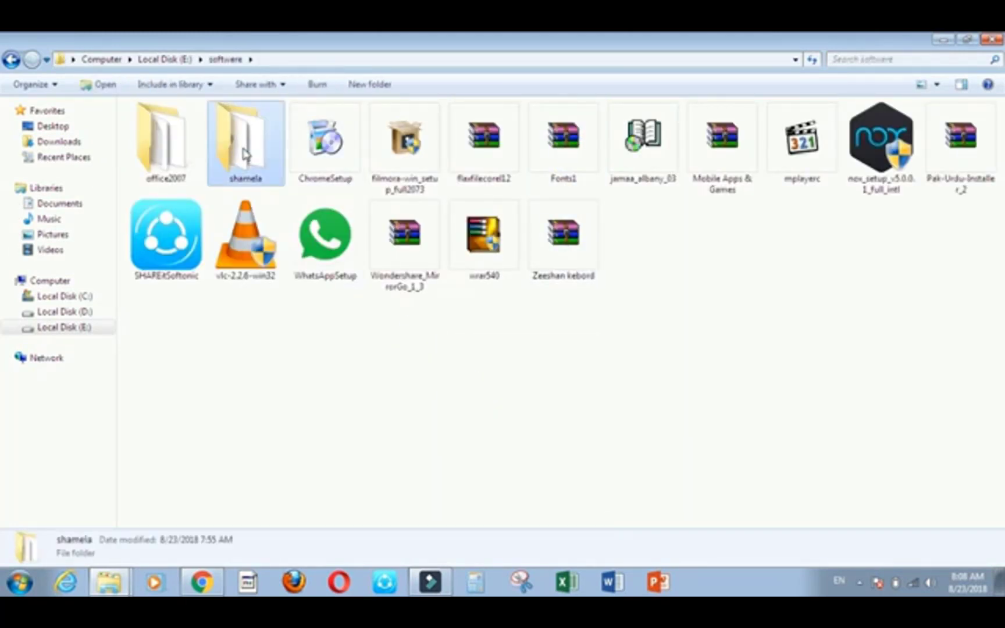
{"action": "right_click", "coordinate": [491, 242]}
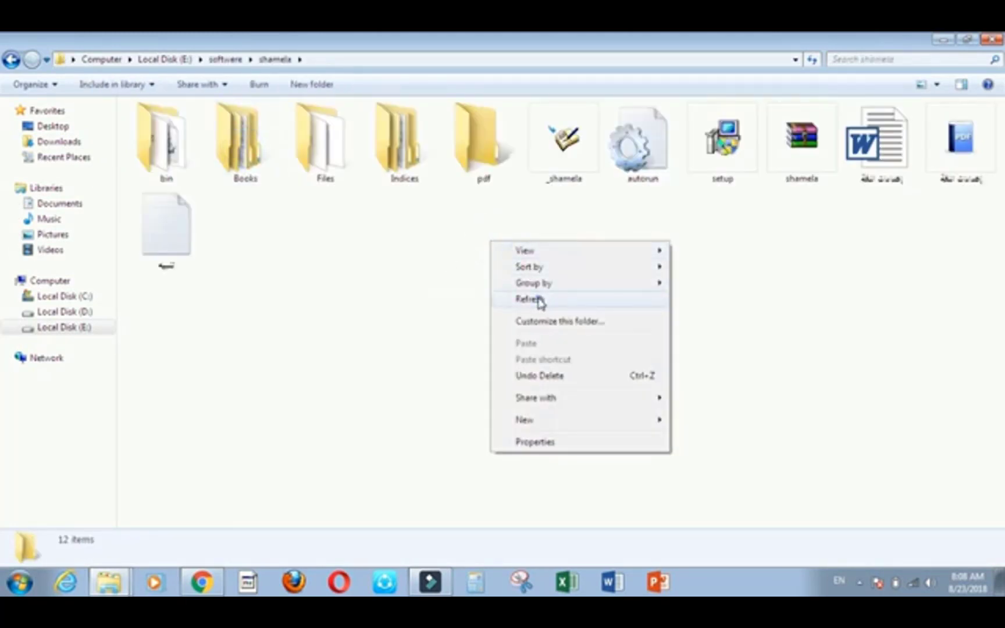
{"action": "left_click", "coordinate": [539, 301]}
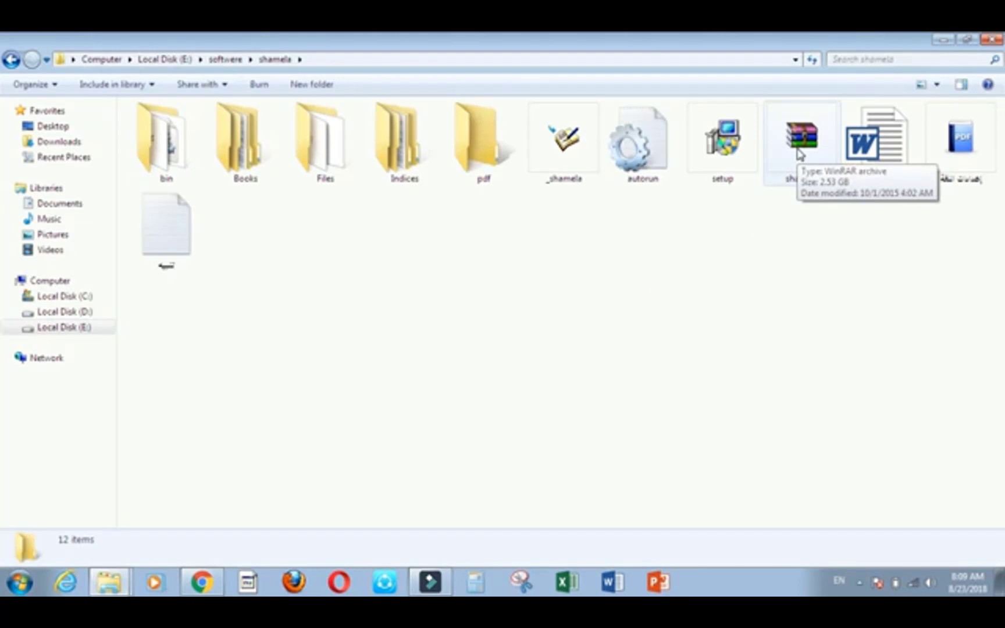
{"action": "right_click", "coordinate": [550, 247]}
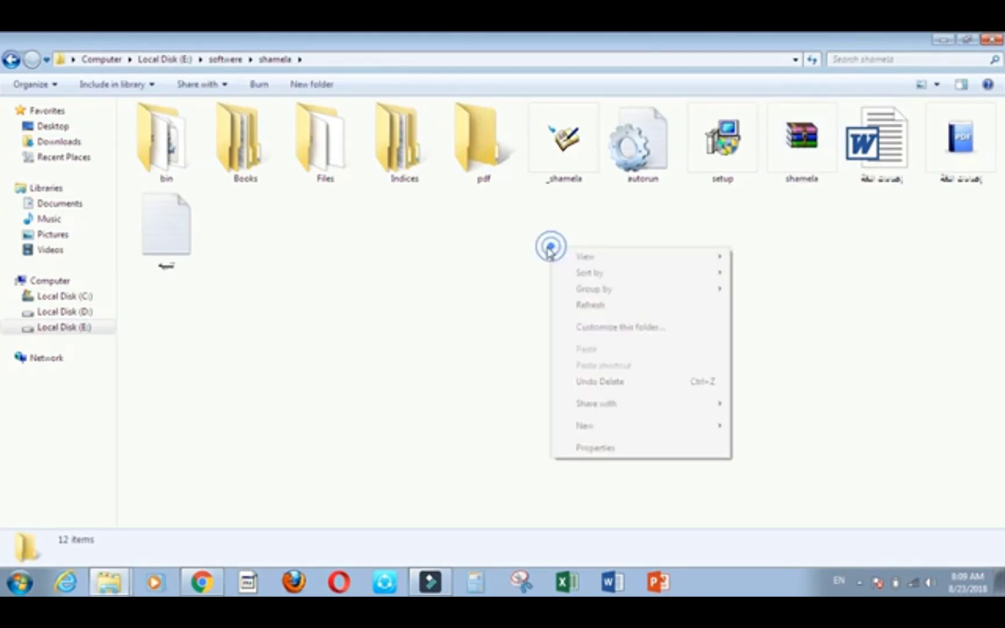
{"action": "left_click", "coordinate": [580, 301]}
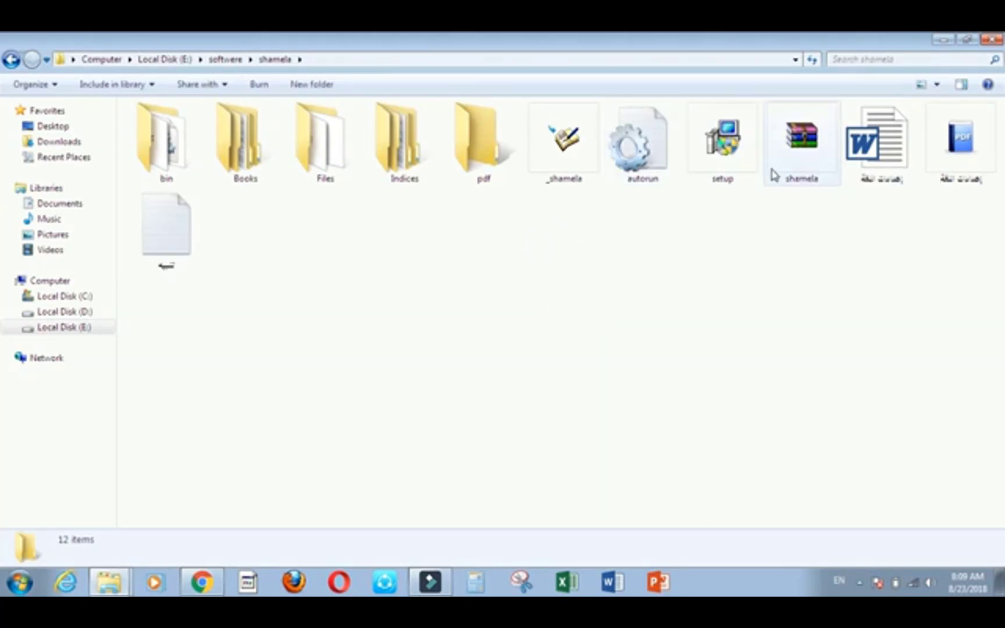
{"action": "left_click", "coordinate": [787, 163]}
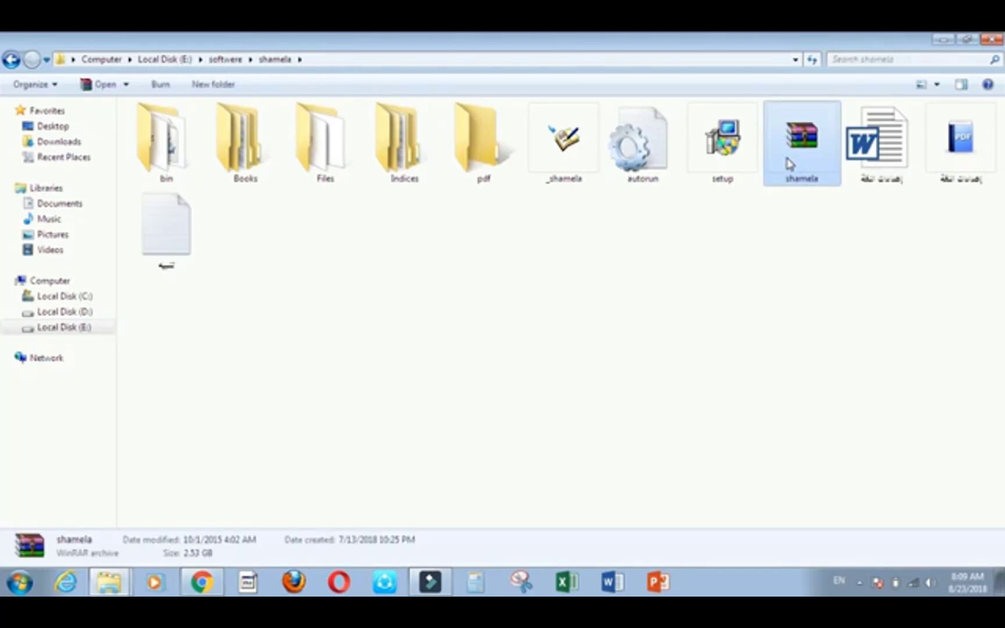
{"action": "right_click", "coordinate": [568, 265]}
{"action": "left_click", "coordinate": [605, 320]}
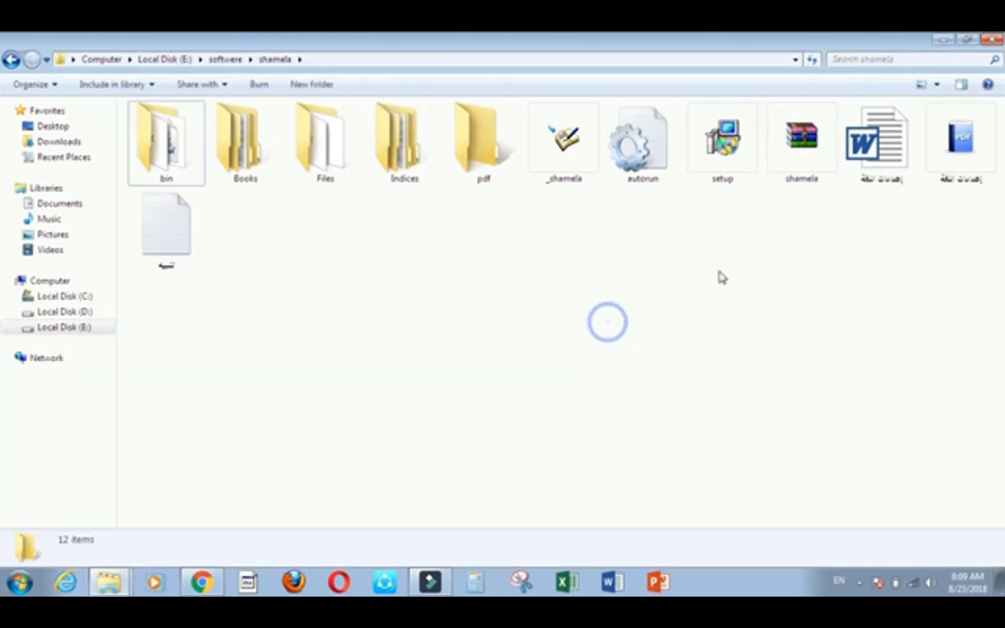
Try to extract the shamela WinRAR archive into the current folder, declining to replace existing files, and cancel the extraction.
{"action": "right_click", "coordinate": [795, 161]}
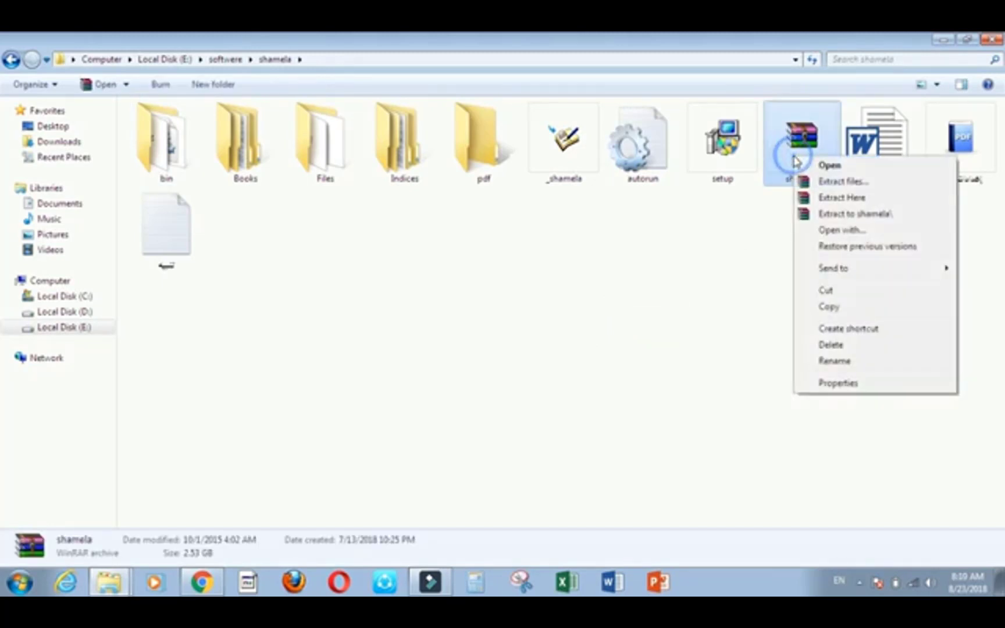
{"action": "left_click", "coordinate": [832, 199]}
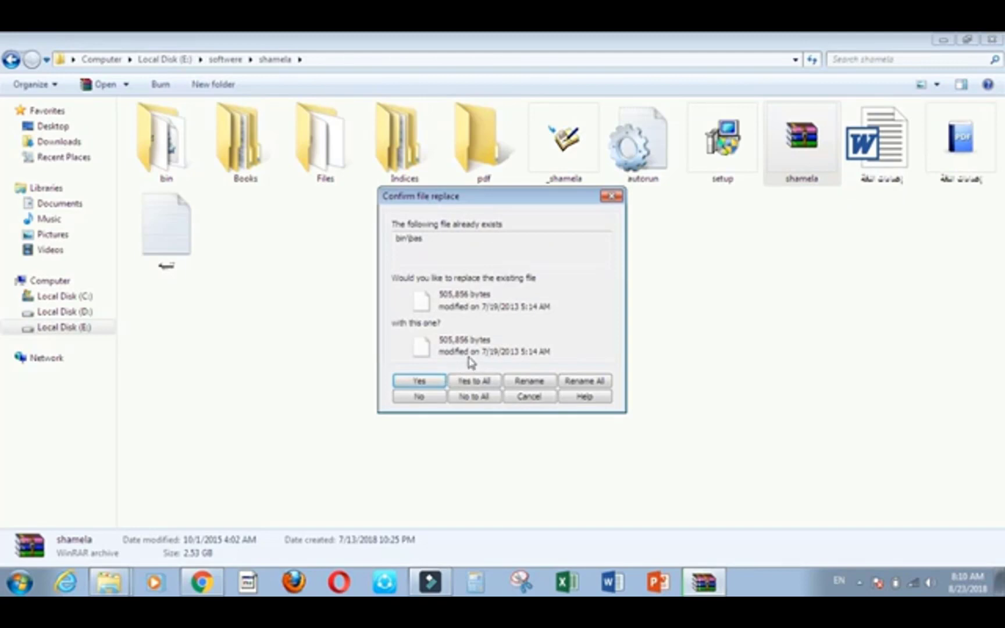
{"action": "left_click", "coordinate": [420, 398]}
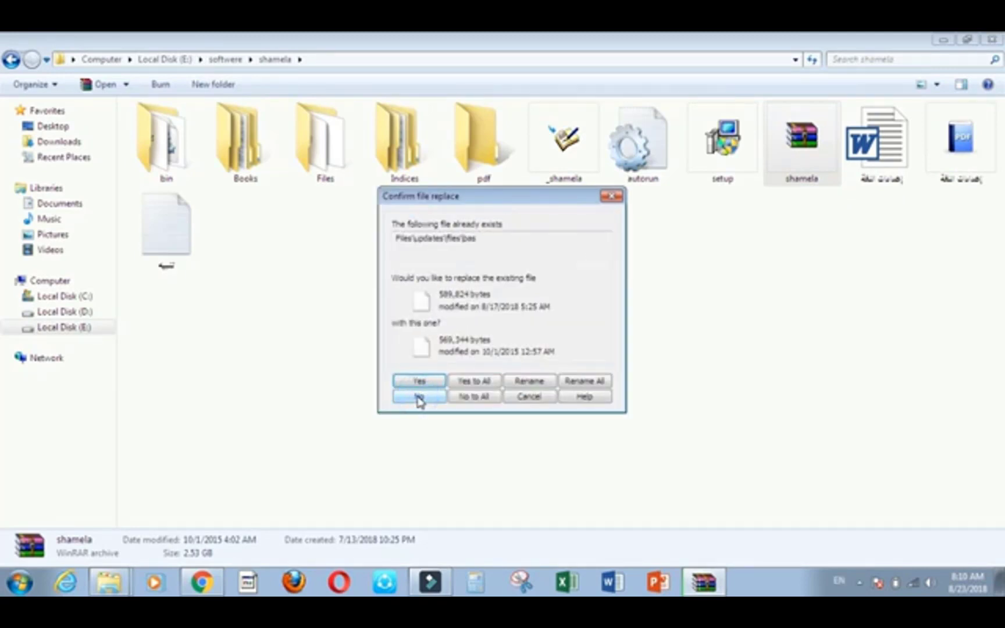
{"action": "left_click", "coordinate": [420, 398]}
{"action": "left_click", "coordinate": [419, 398]}
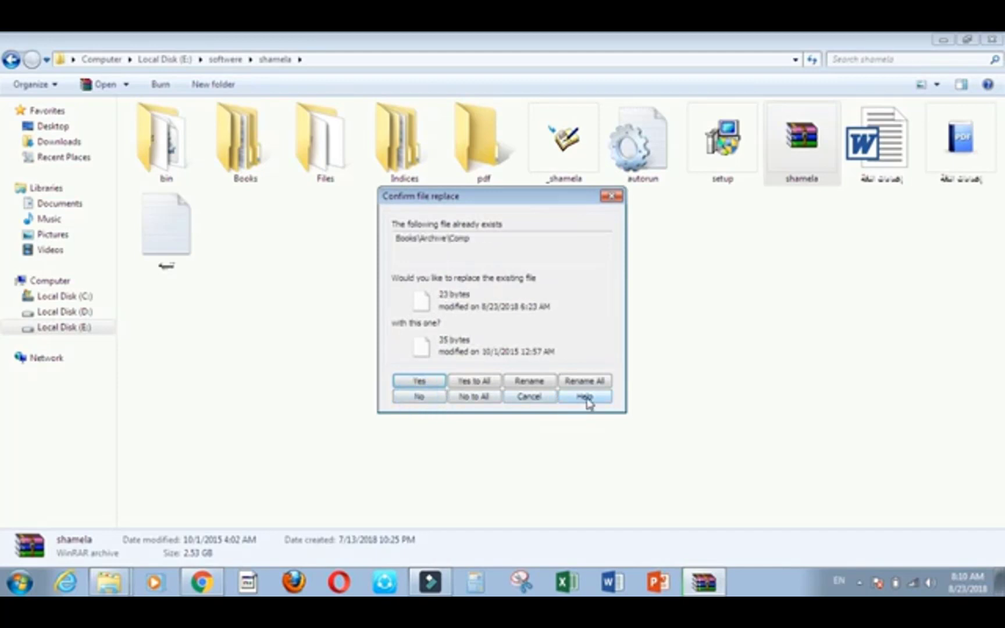
{"action": "left_click", "coordinate": [535, 399]}
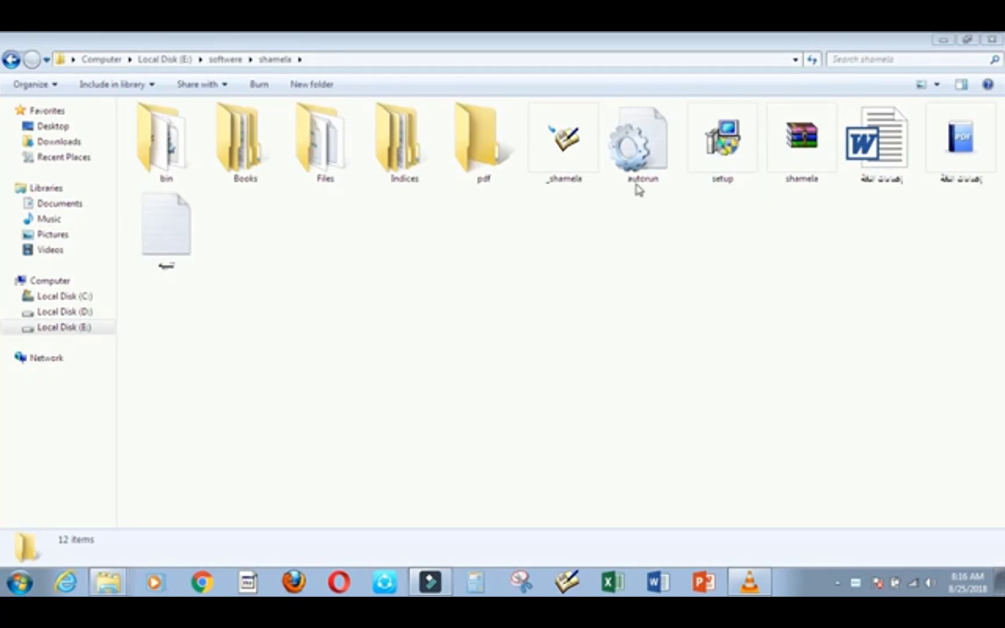
Run the setup application in the shamela folder as administrator, and minimize the Explorer and Chrome windows.
{"action": "right_click", "coordinate": [724, 163]}
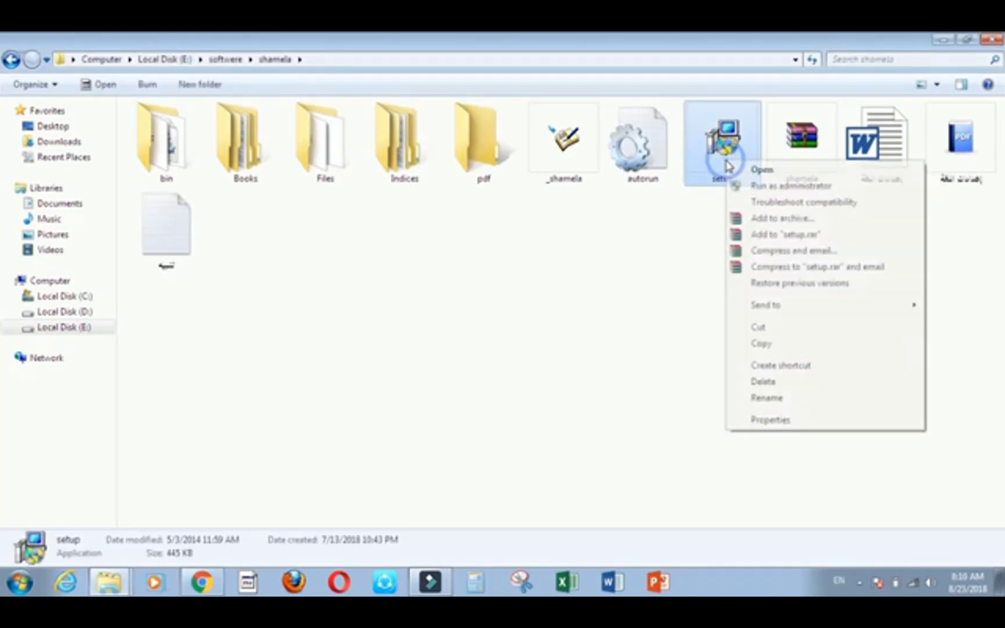
{"action": "left_click", "coordinate": [755, 187]}
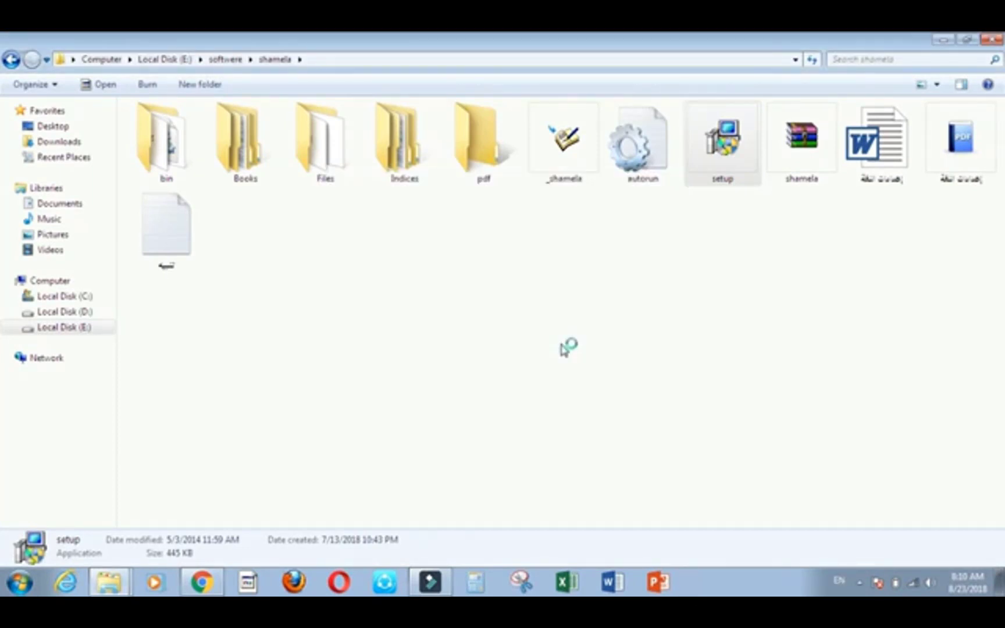
{"action": "right_click", "coordinate": [511, 247]}
{"action": "left_click", "coordinate": [539, 306]}
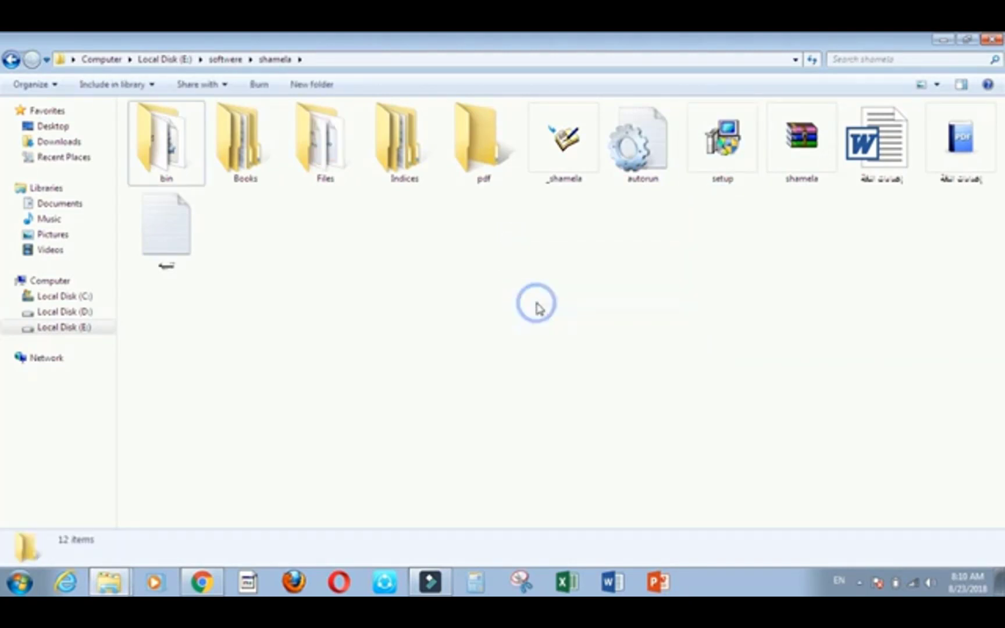
{"action": "left_click", "coordinate": [943, 41]}
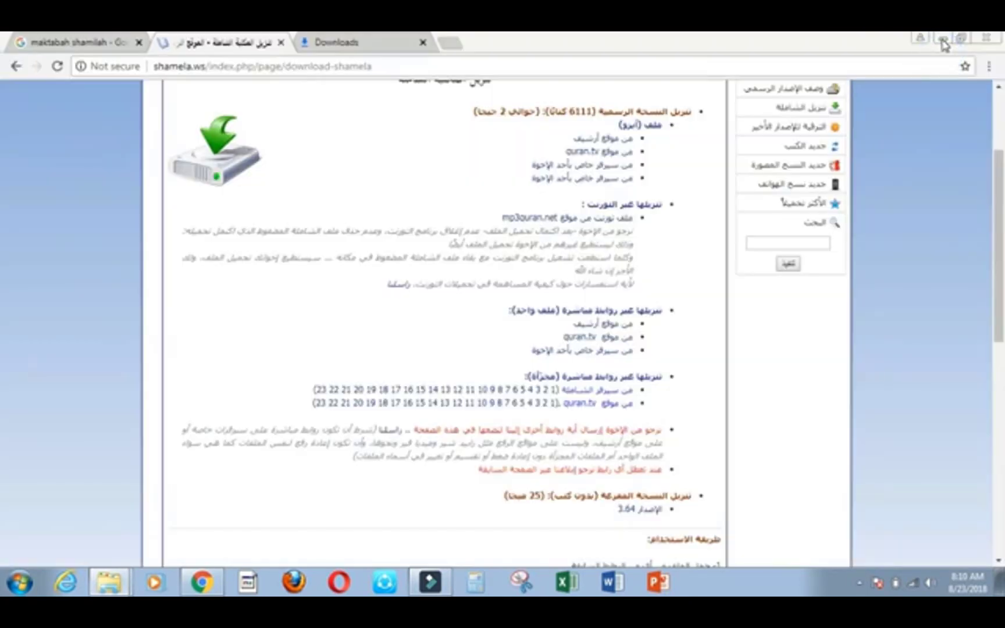
{"action": "left_click", "coordinate": [943, 39]}
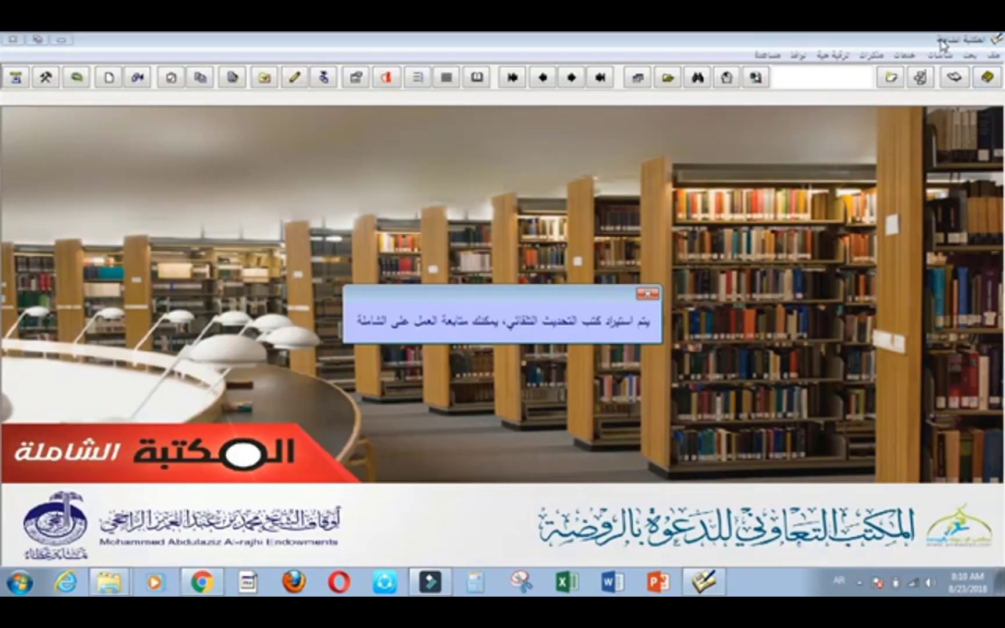